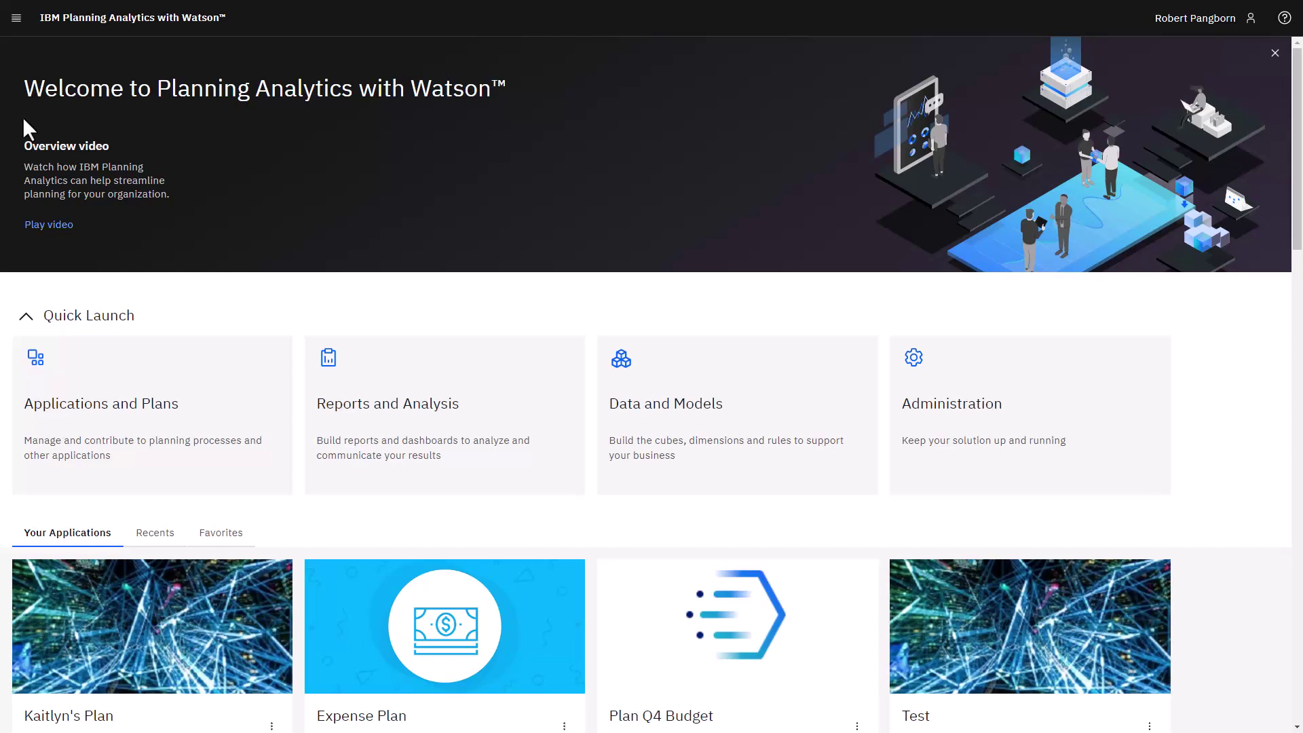
Step: Open a new workbench from Data and Models and expand the 24Retail database
click(722, 455)
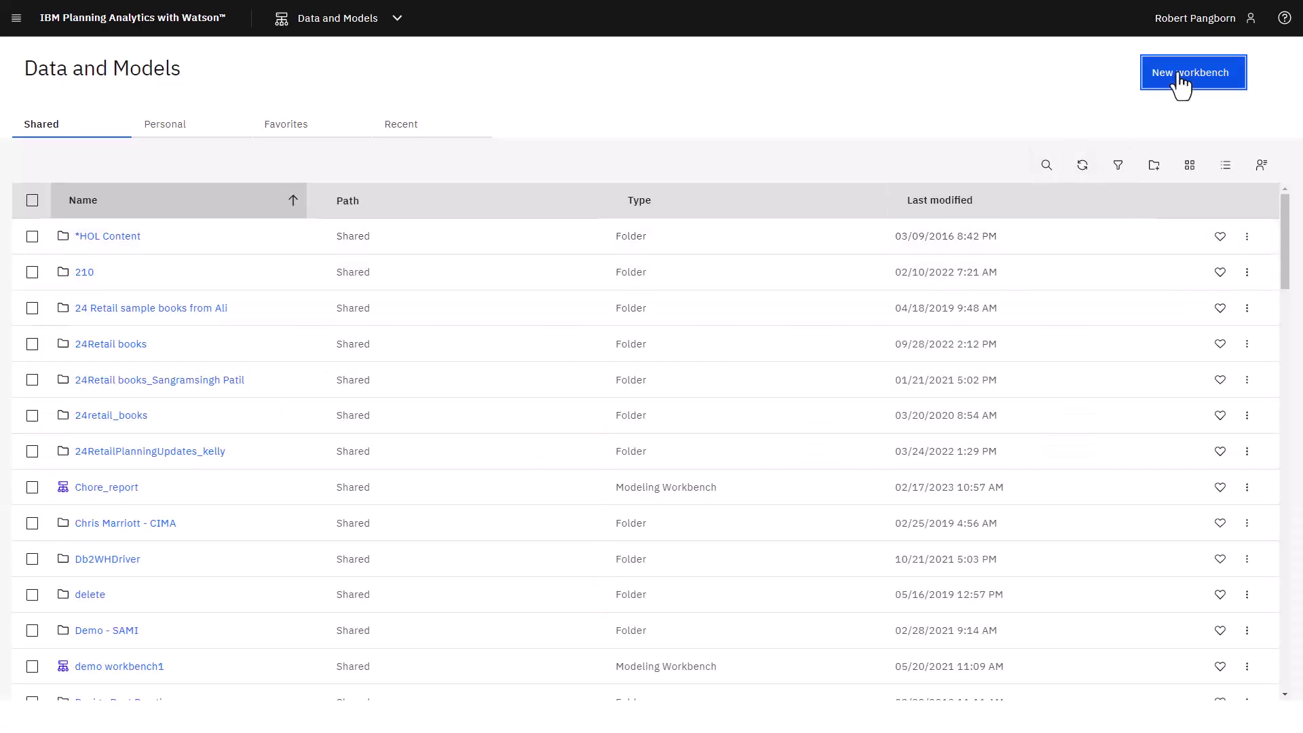
click(1180, 76)
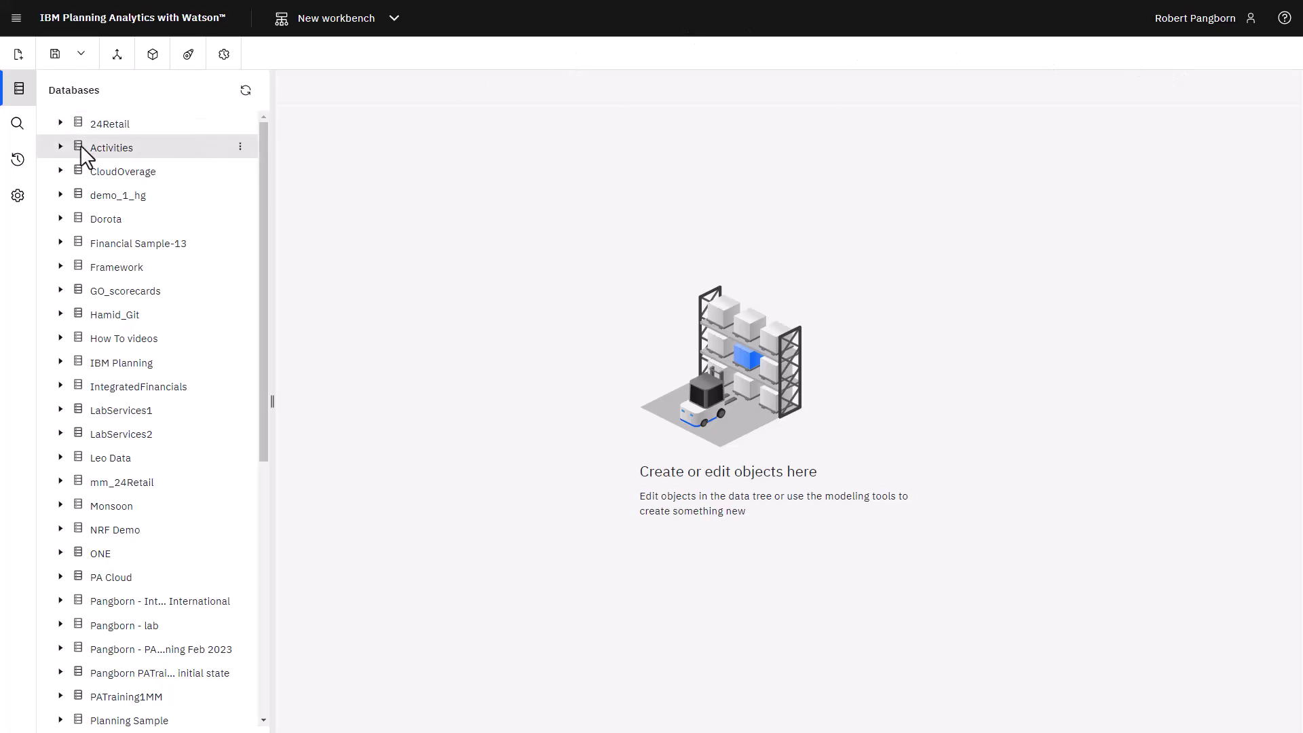
click(60, 124)
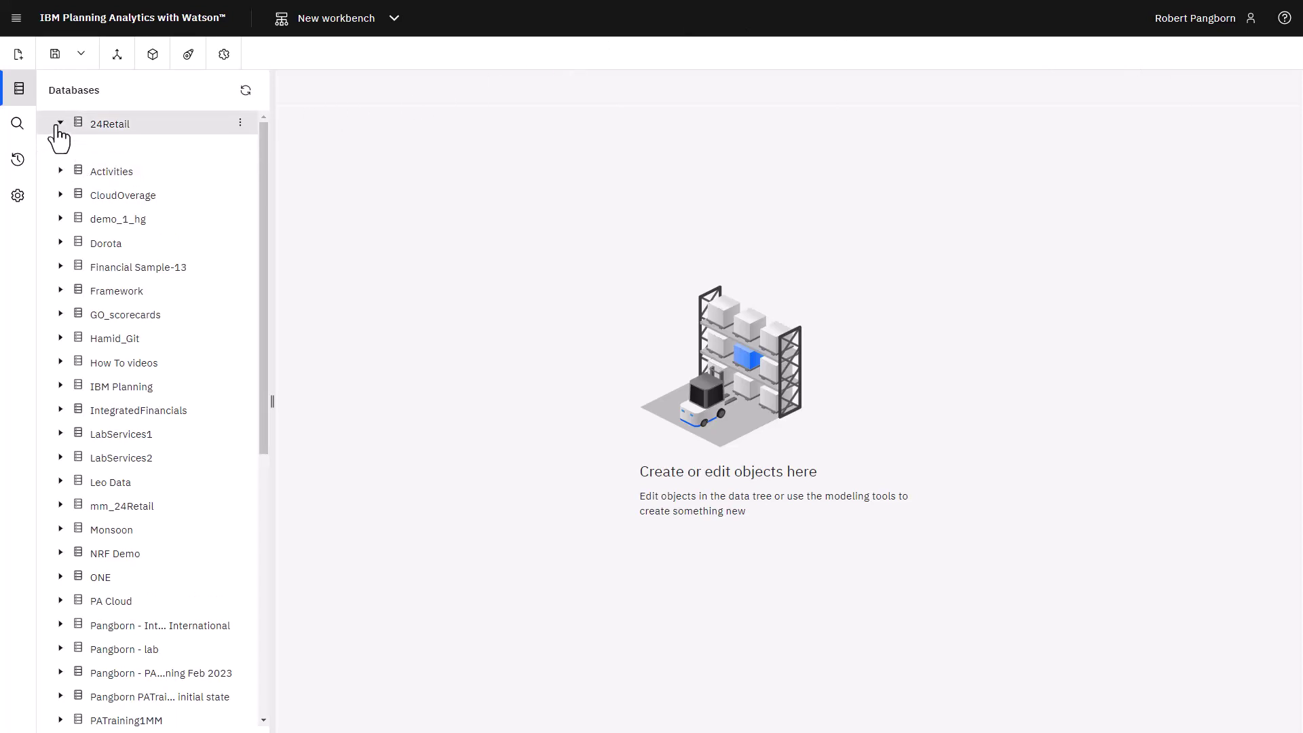
Step: Create a cube named 'Revenue cube' under 24Retail and proceed to the dimensions step
right_click(132, 145)
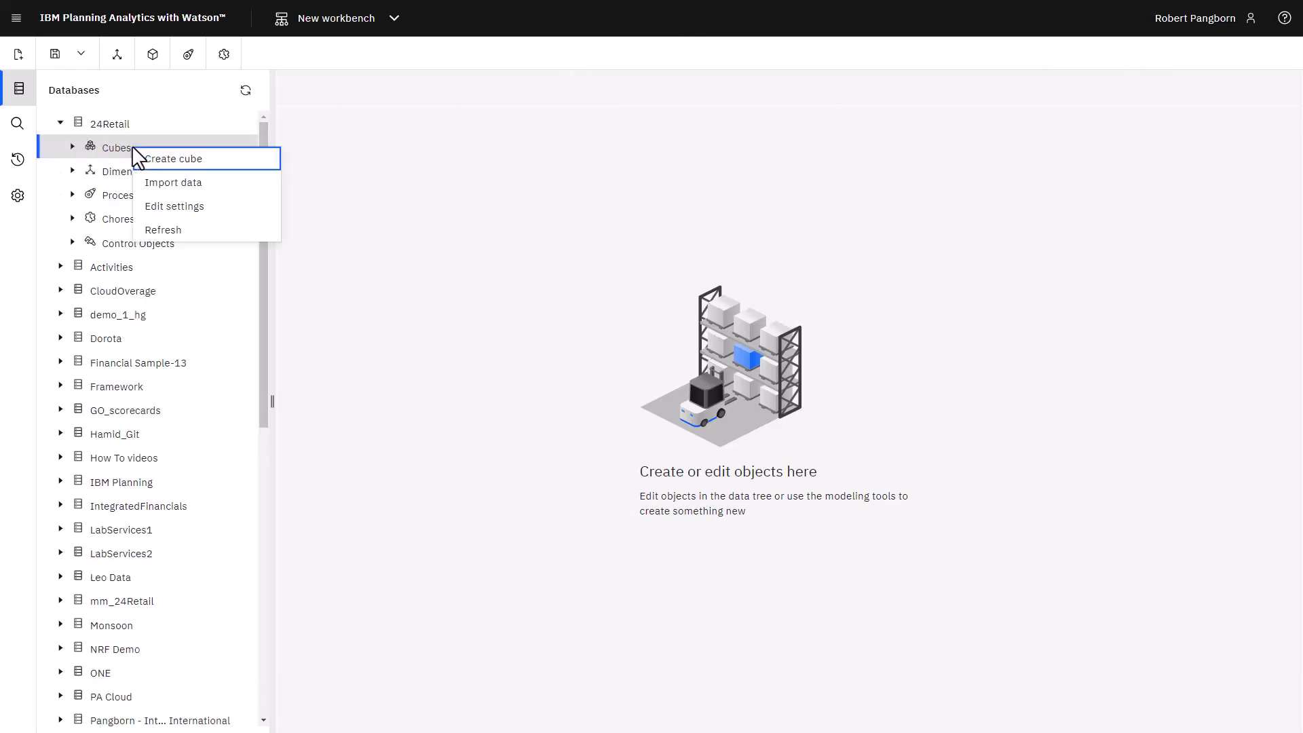
click(187, 165)
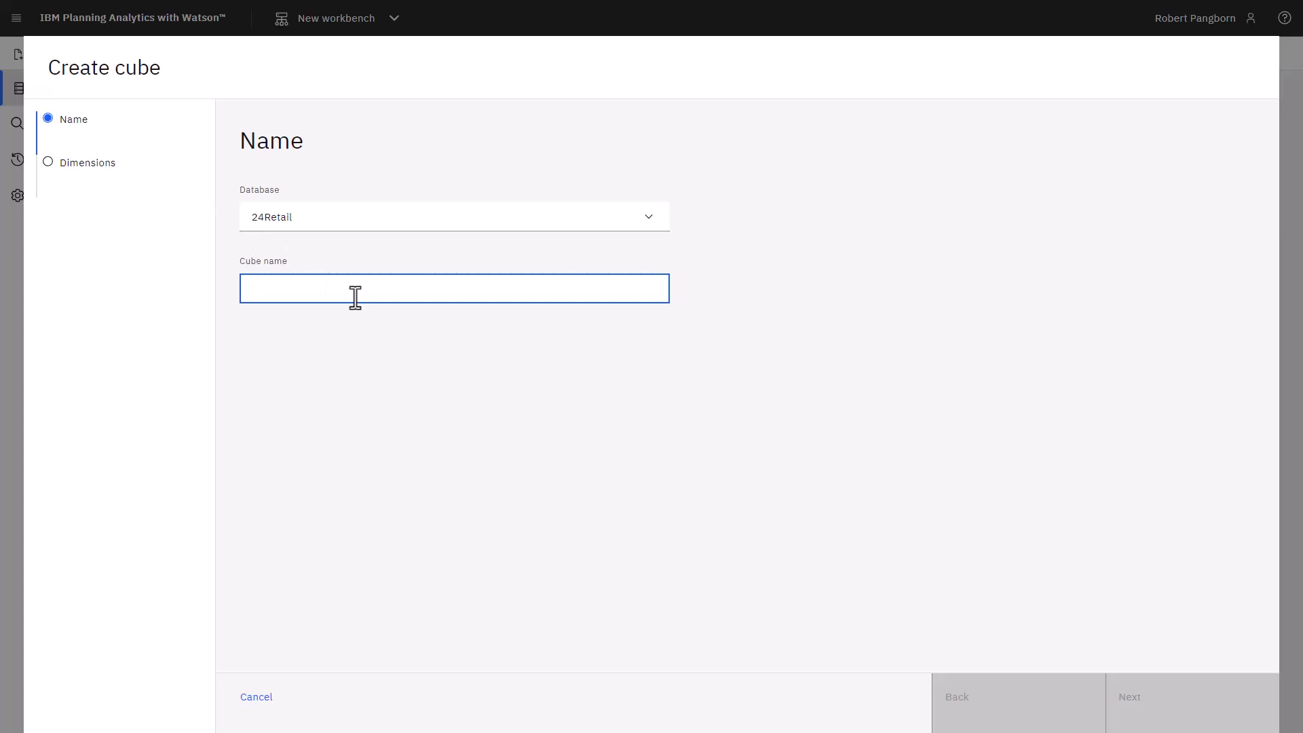
text(Revenue cube)
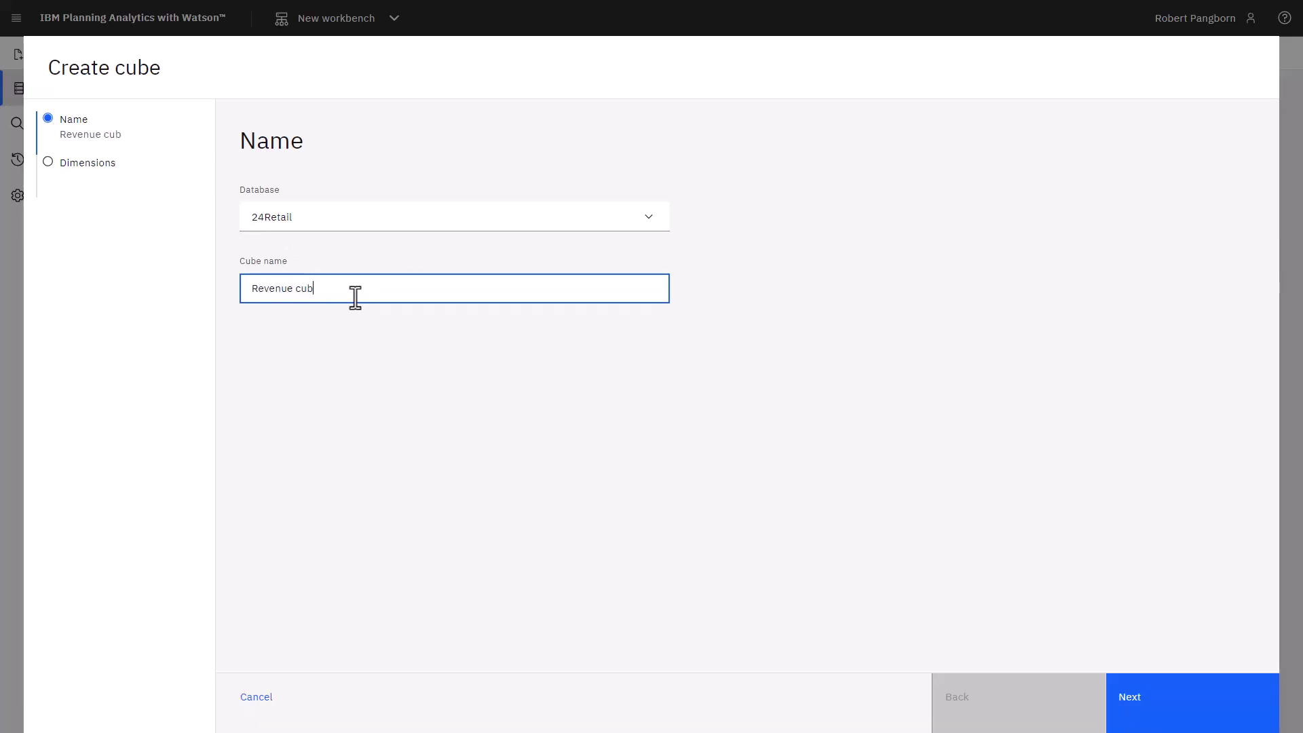
click(1160, 701)
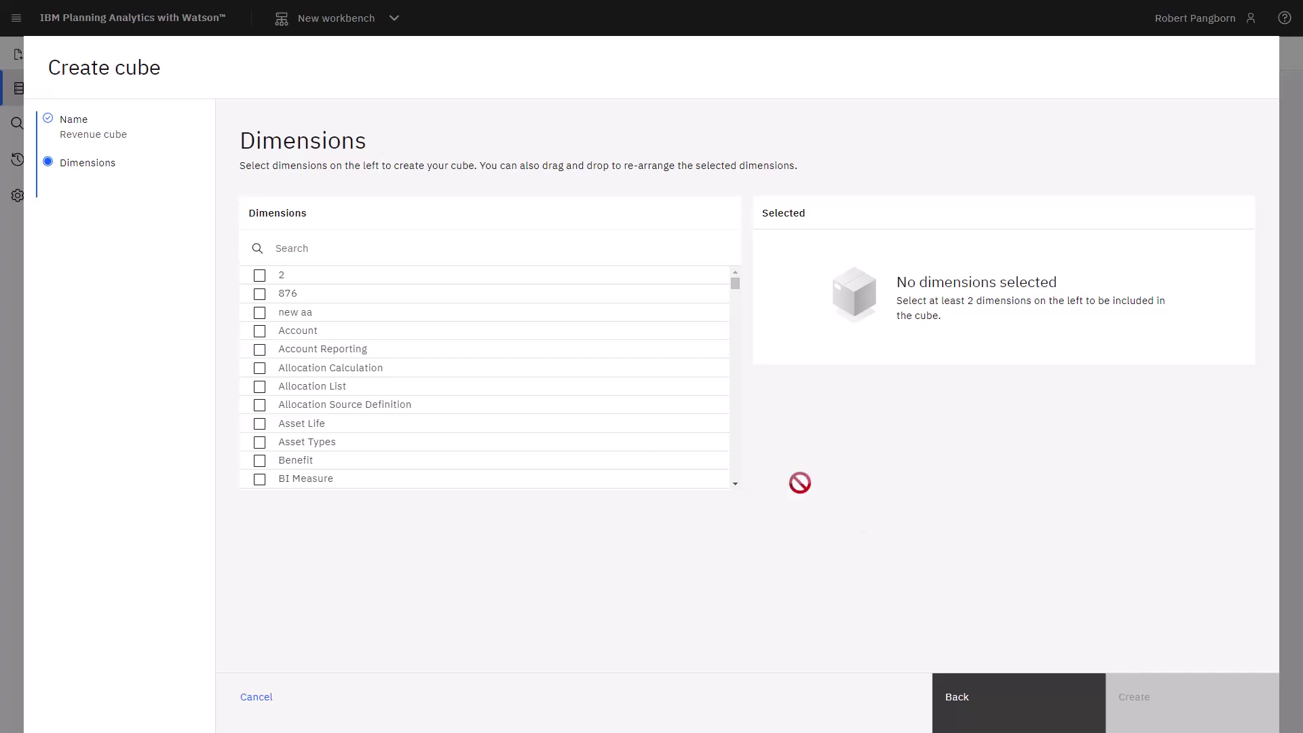
Step: Filter the dimension list by 'month' and select the Month dimension
click(418, 248)
text(month)
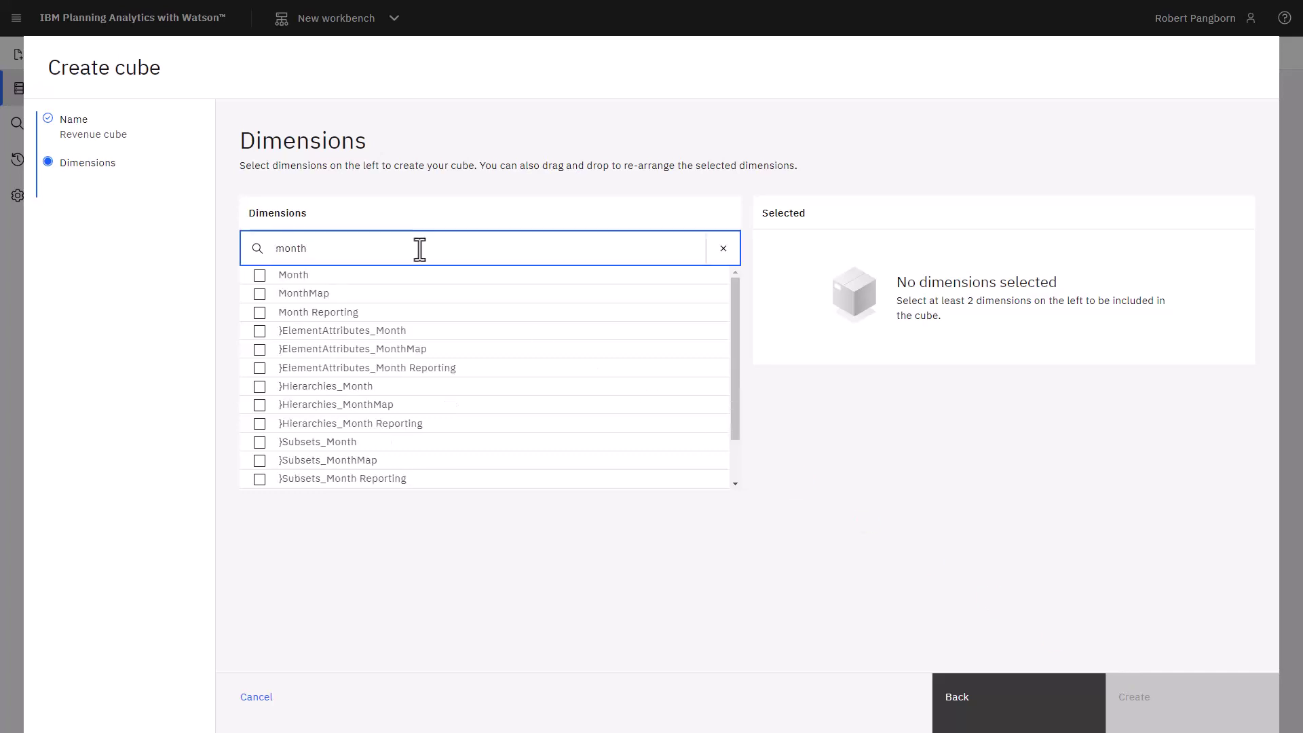
click(261, 277)
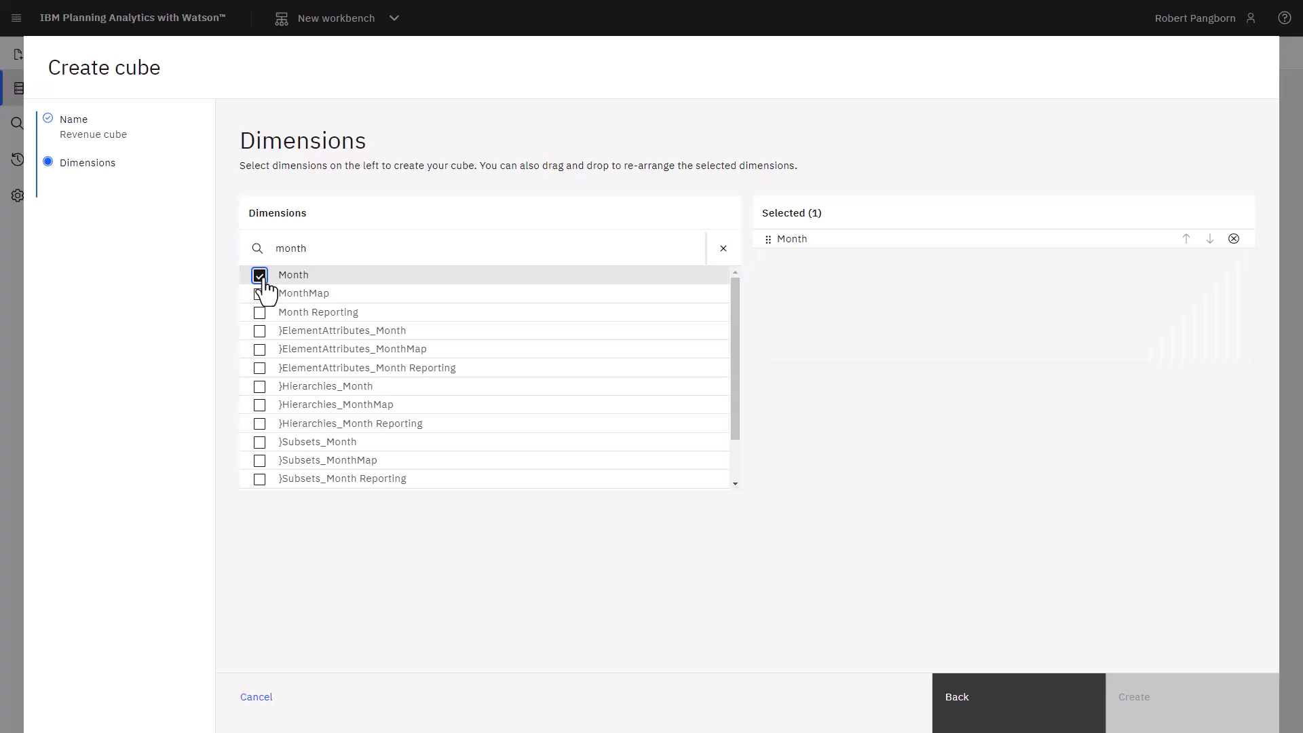
Step: Add the Revenue and product dimensions, ordering them Month, product, Revenue
click(723, 248)
scroll(631, 359, down, 10)
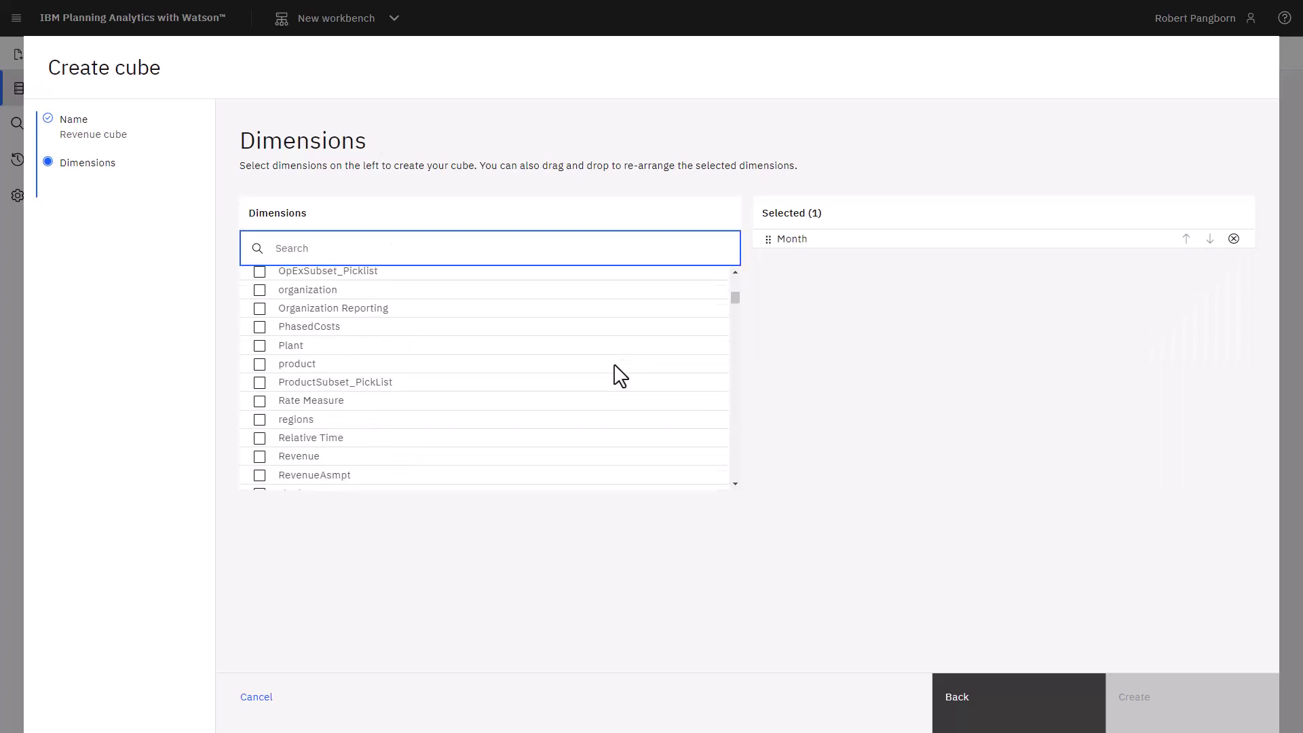
click(261, 469)
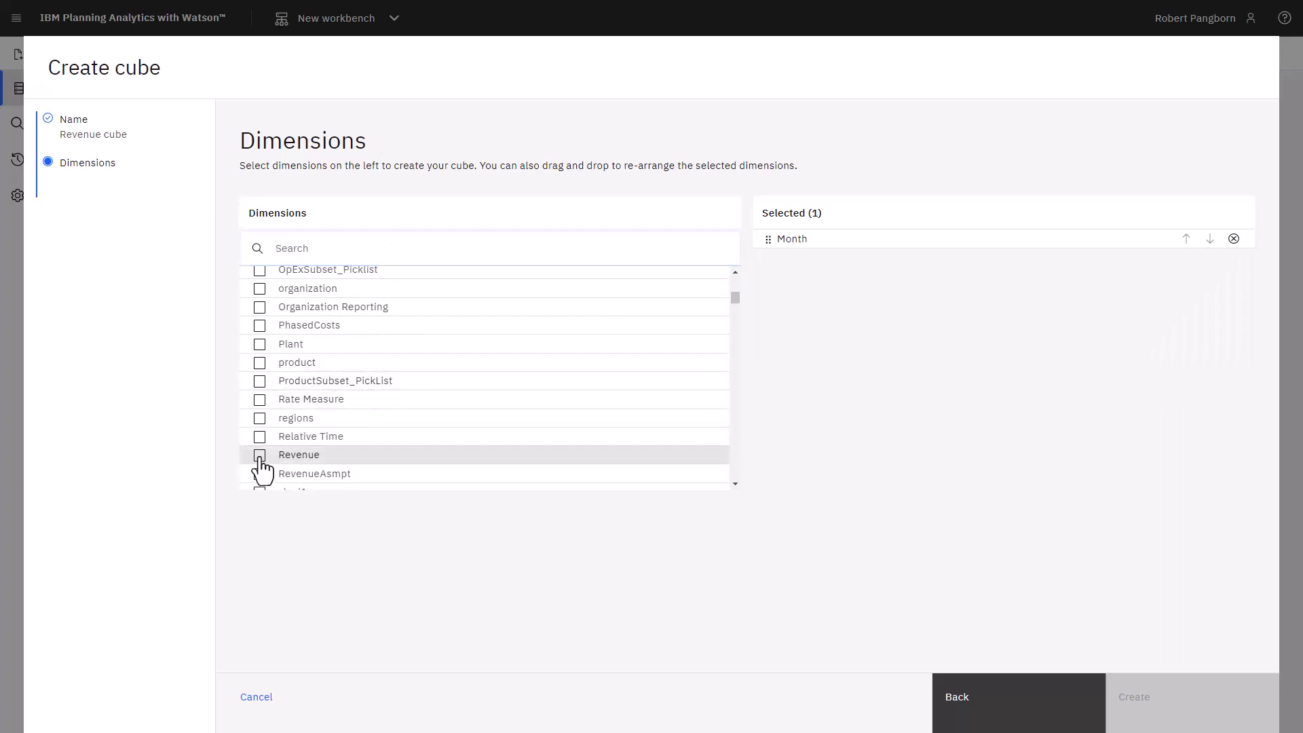
click(260, 457)
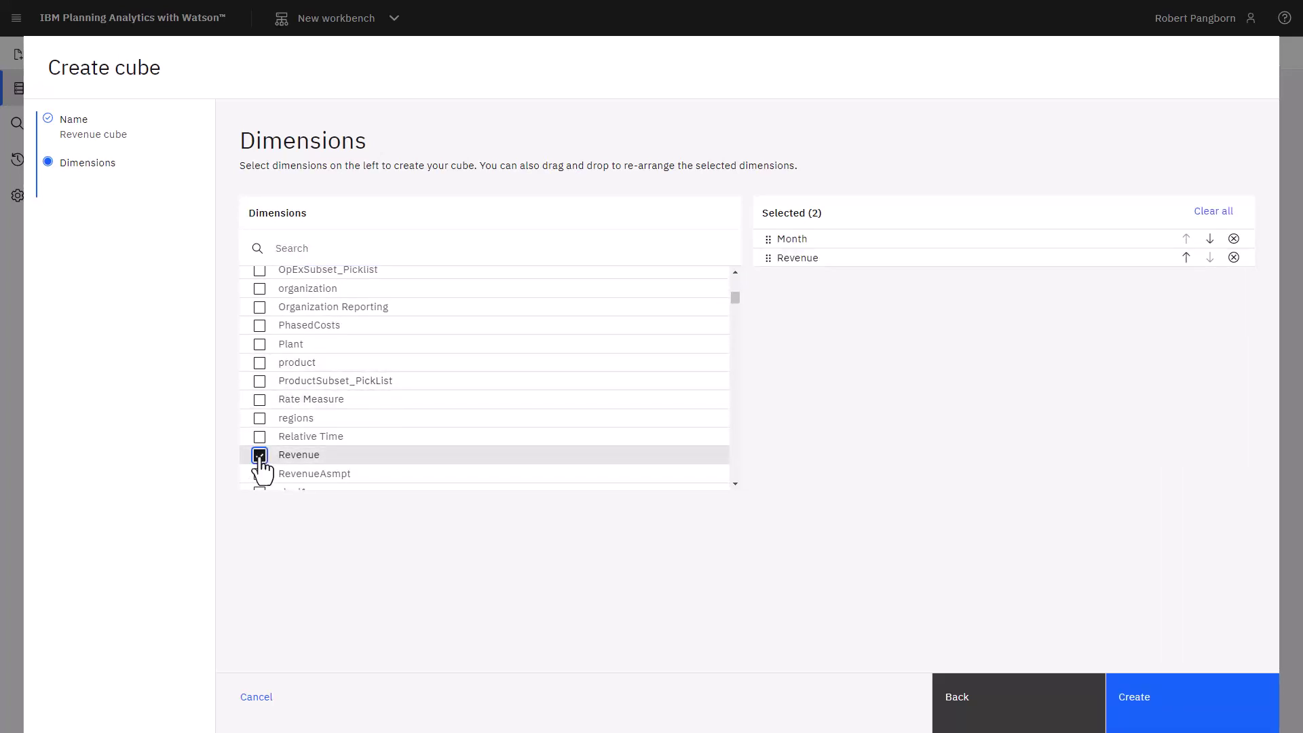
click(260, 364)
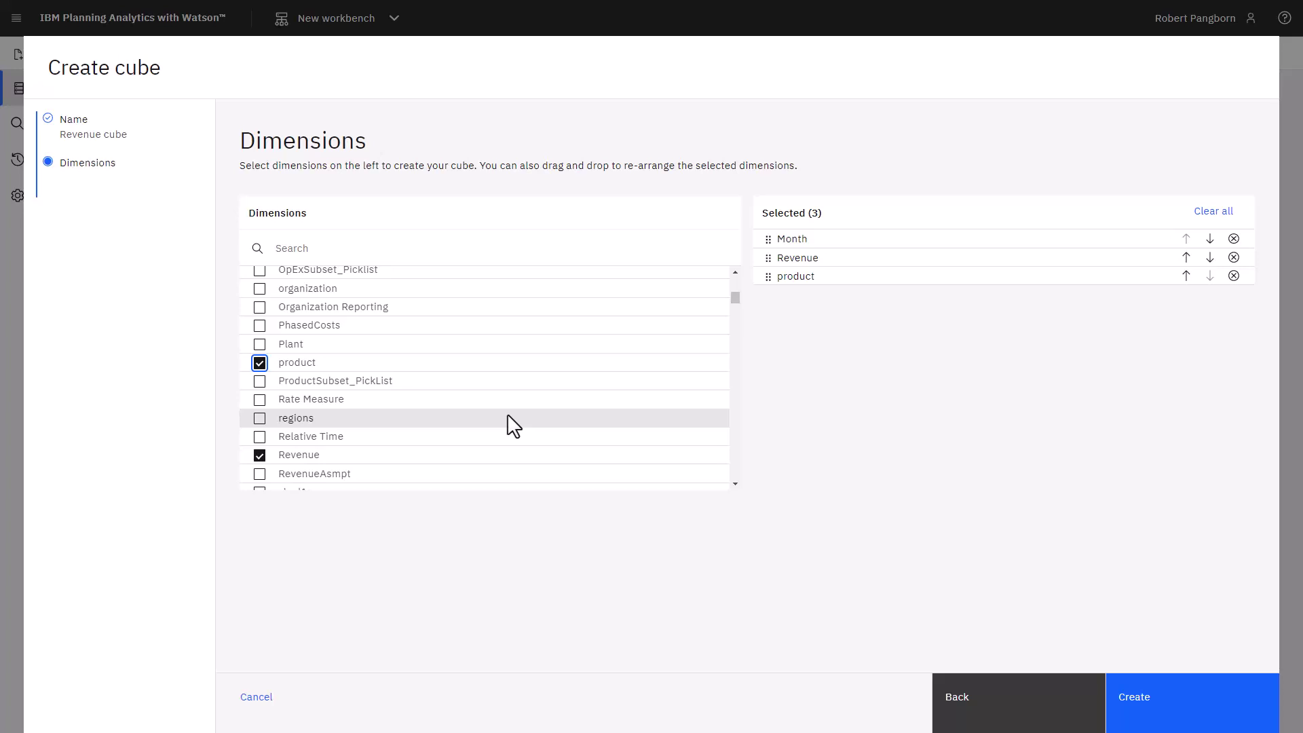
click(1210, 258)
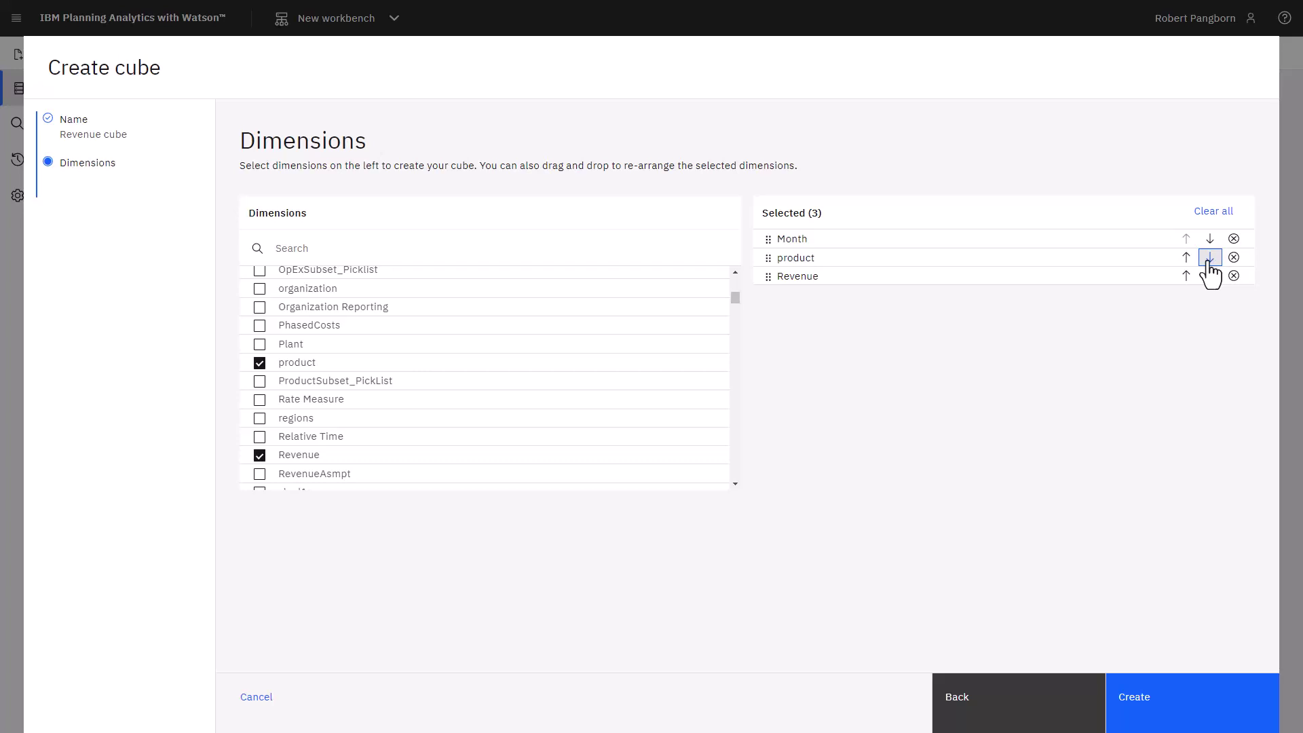
Step: Create the cube, view Gross Revenue with Month across, and expand Q1 and Q2 into months
click(1164, 714)
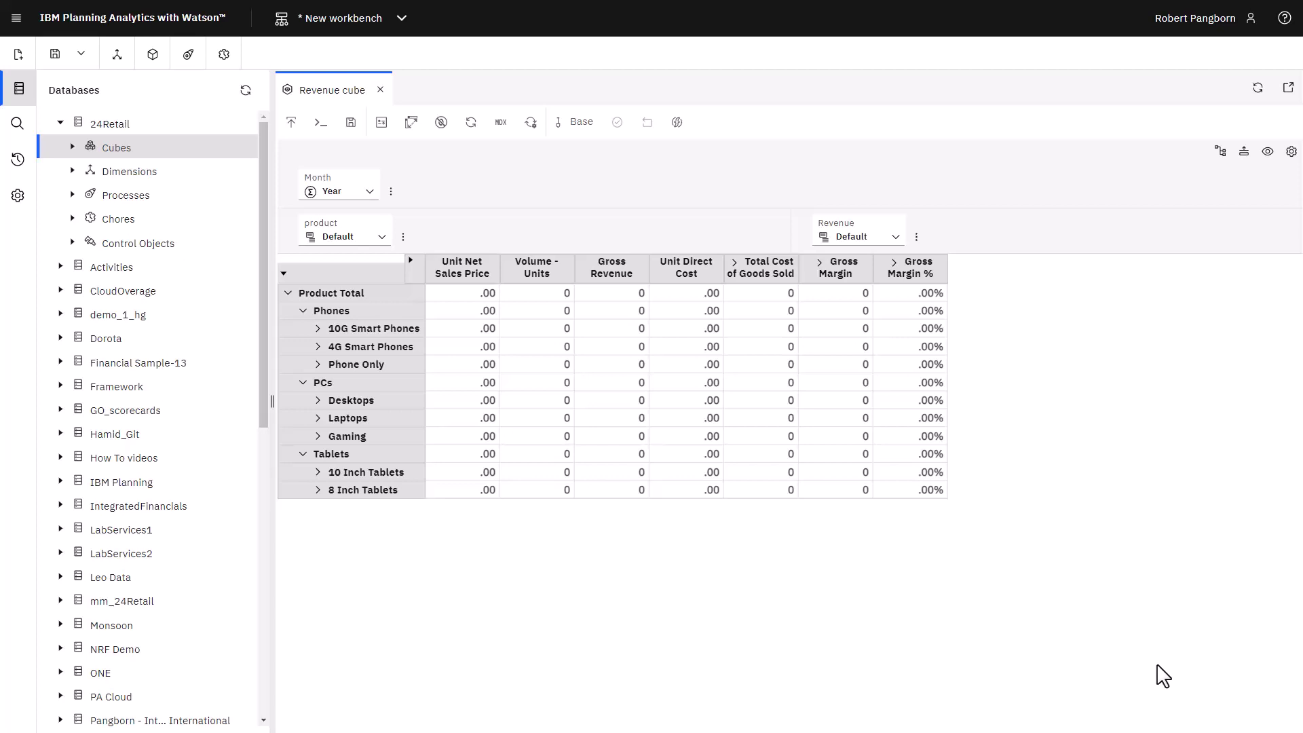
drag(342, 195, 848, 237)
click(366, 191)
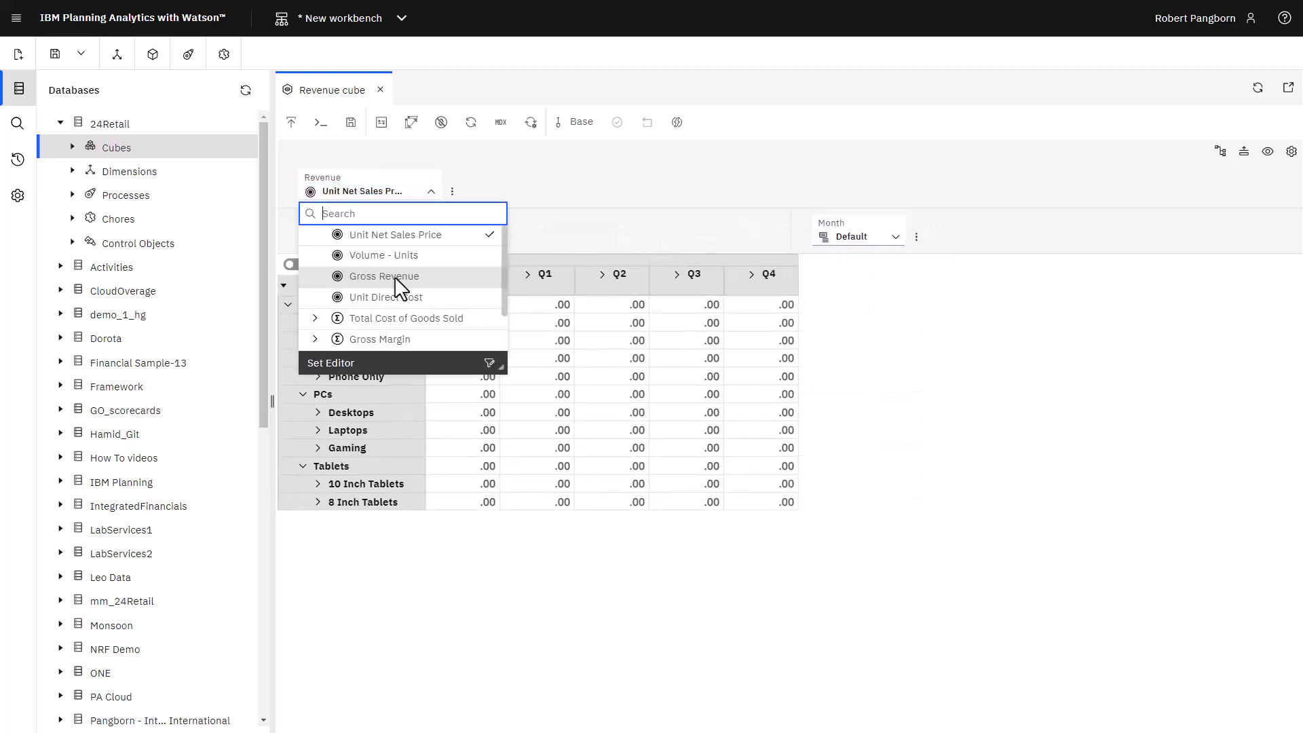
click(393, 276)
click(528, 275)
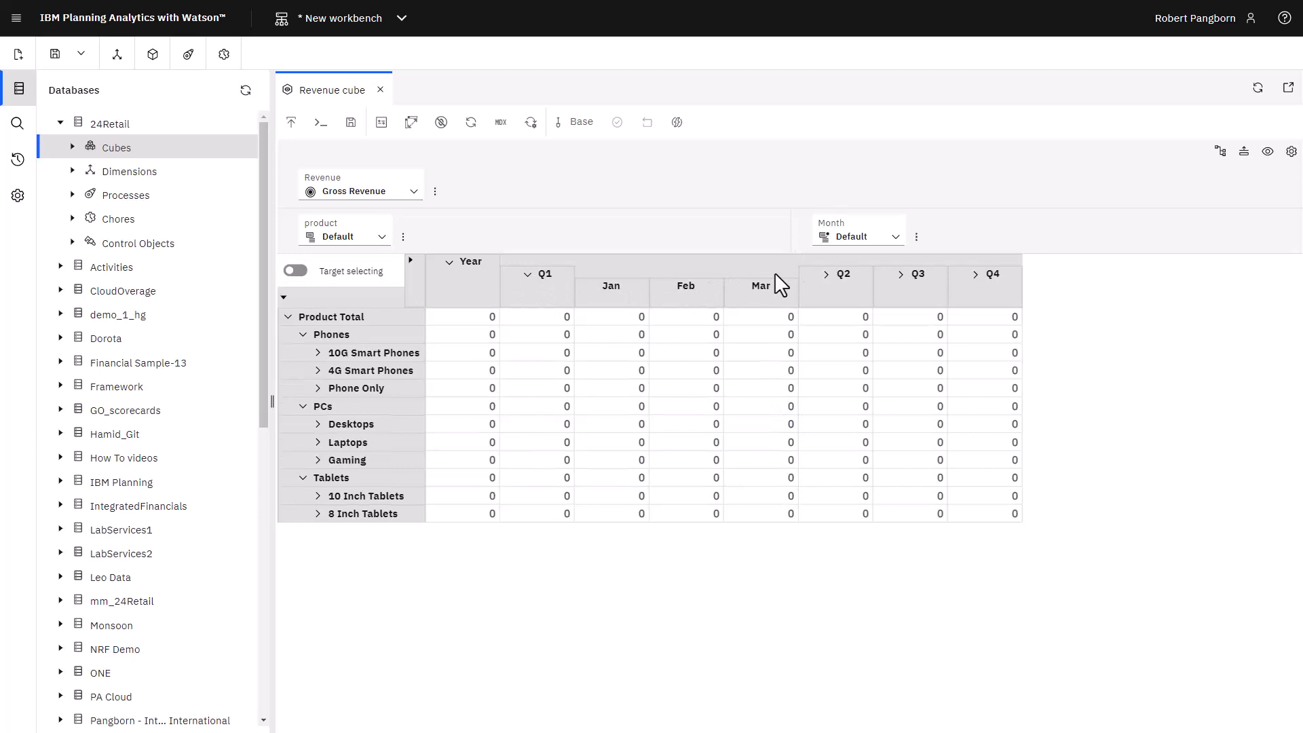
click(825, 275)
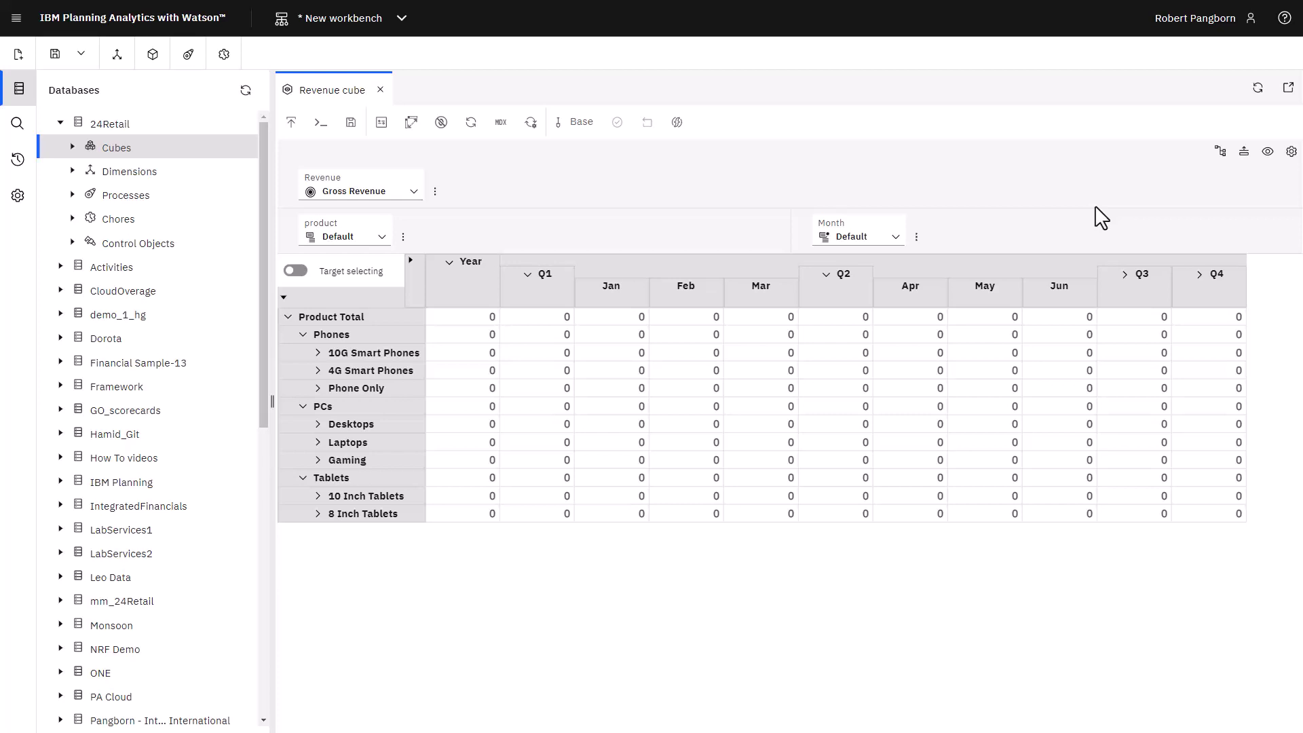
Step: Import revenue cube demo data.csv into Revenue cube and go to the file preview
click(72, 148)
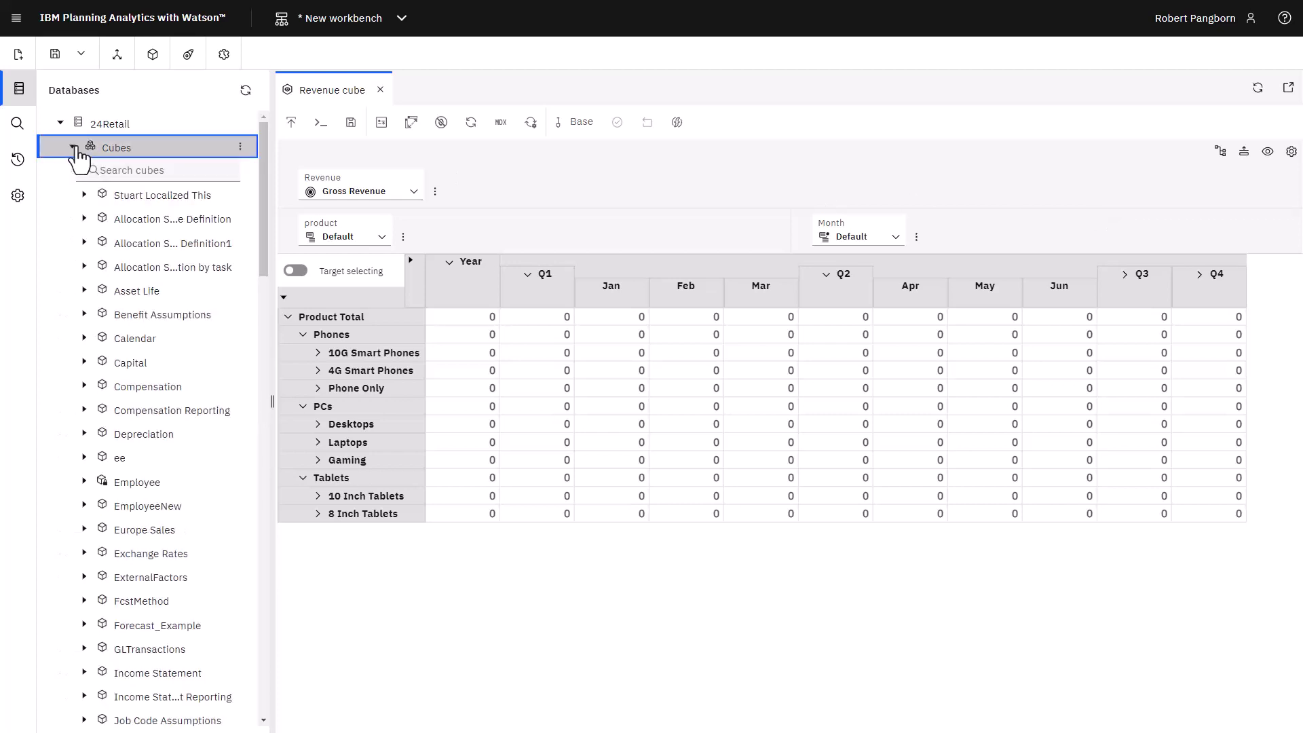
scroll(102, 265, down, 6)
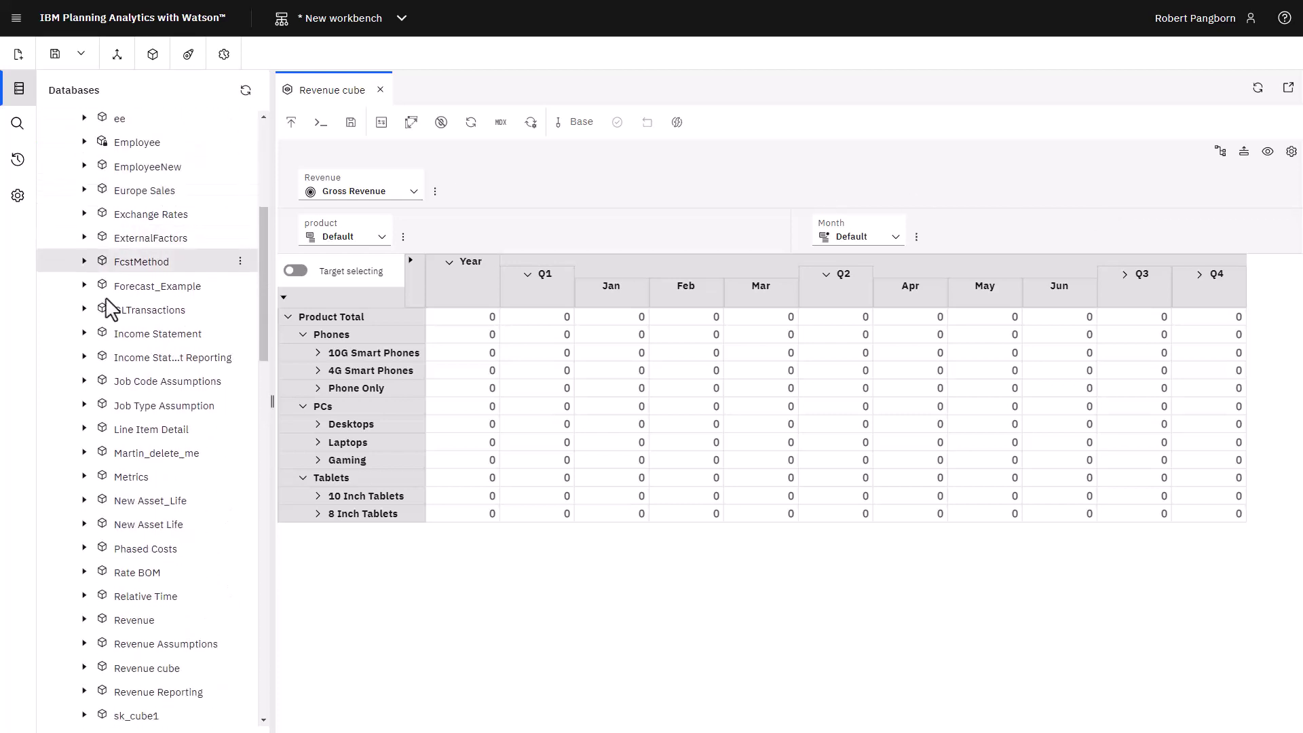
right_click(185, 629)
click(203, 668)
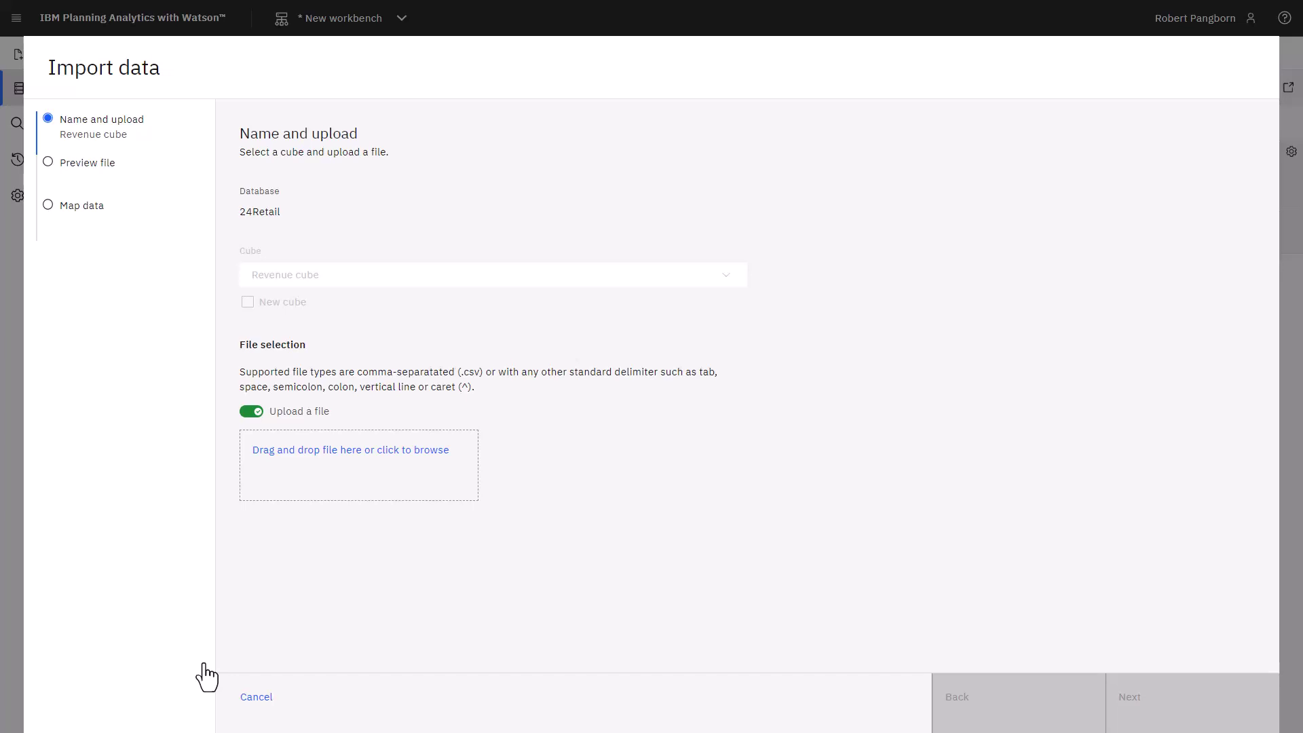
drag(206, 677, 294, 439)
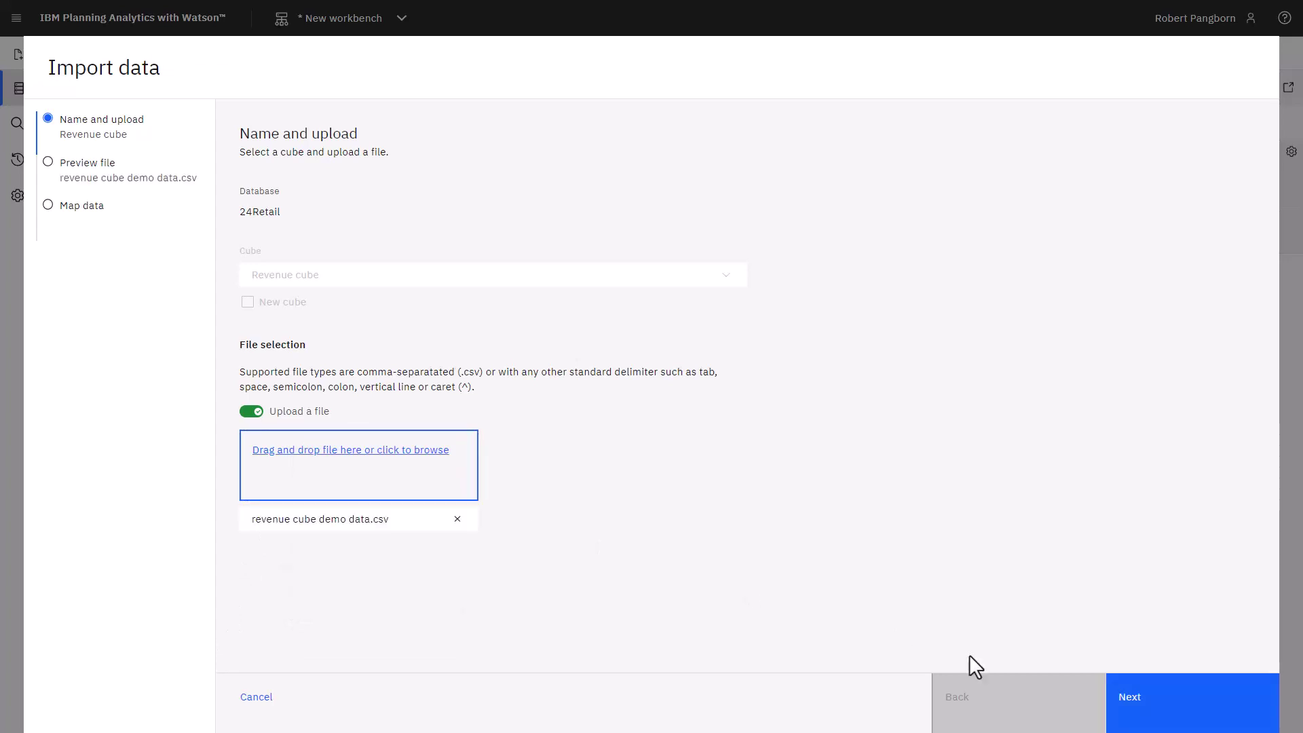
click(1127, 702)
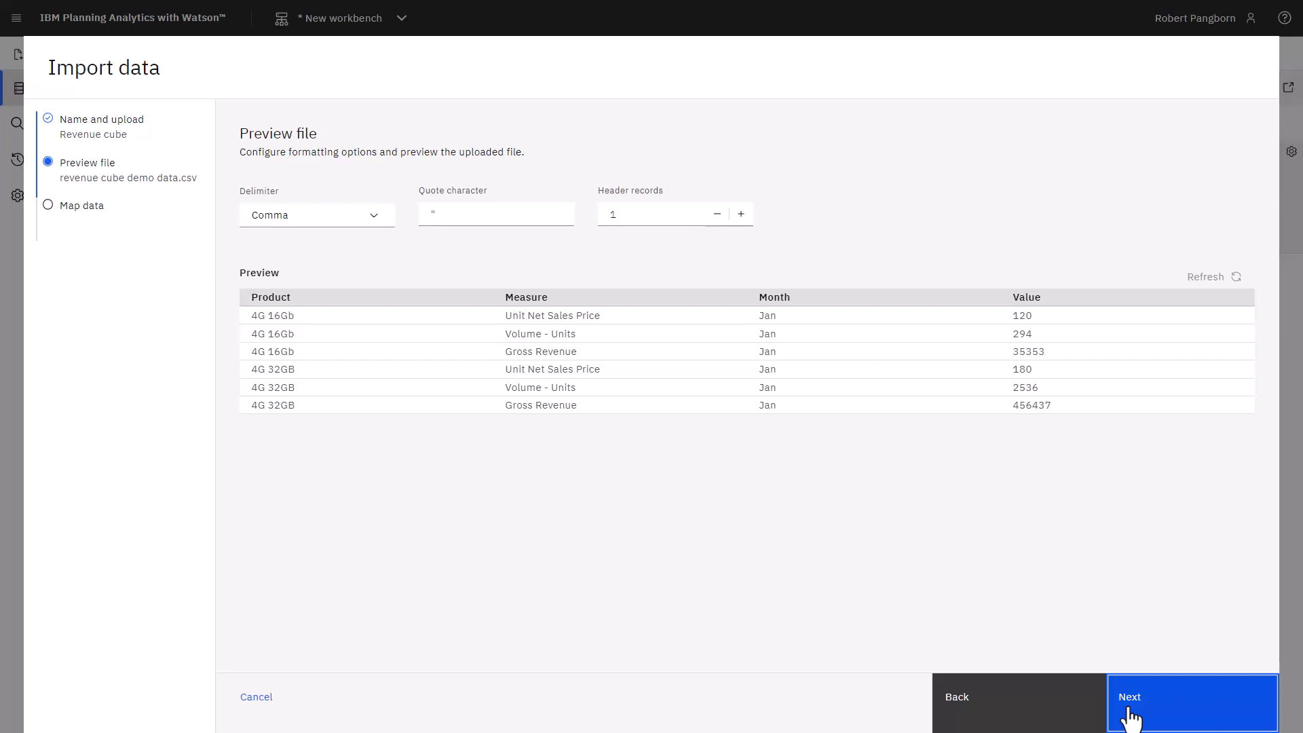
Step: Advance from the file preview to the Map data step
click(1129, 713)
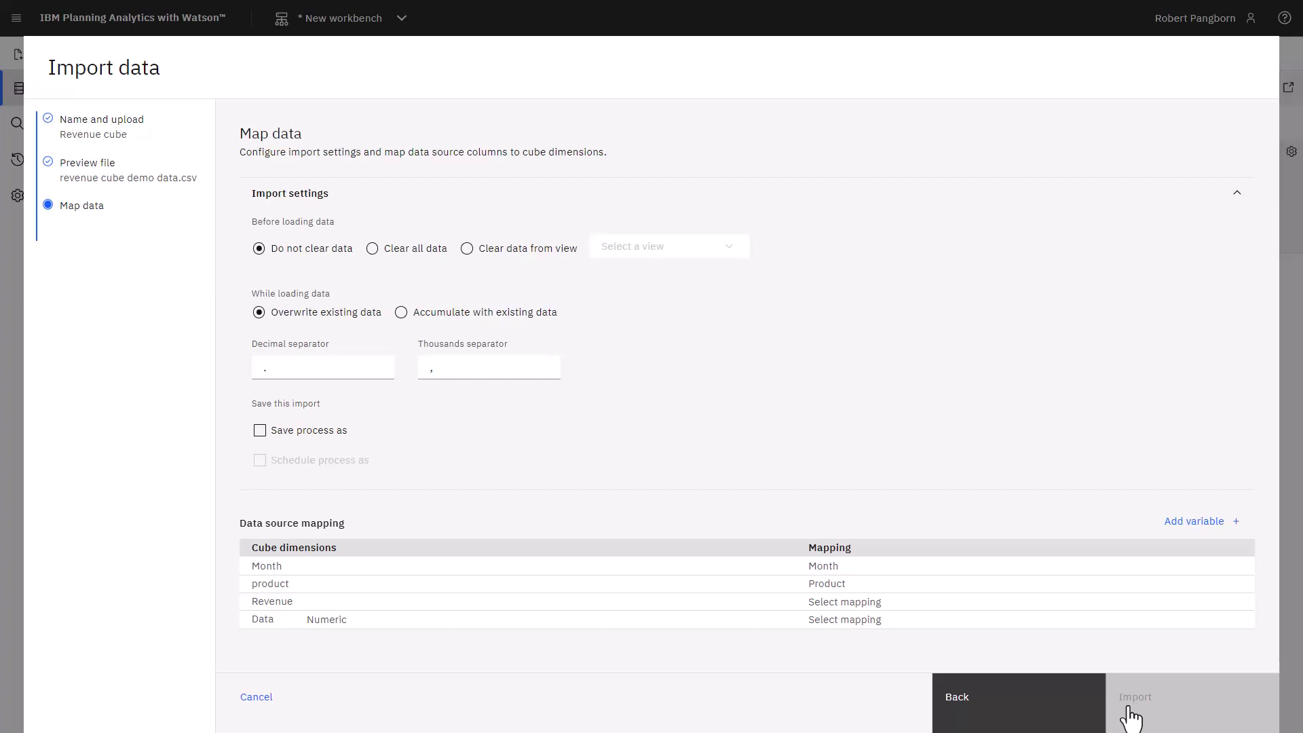
Step: Save the import as a process named 'import revenue cube'
click(260, 430)
click(300, 454)
text(im)
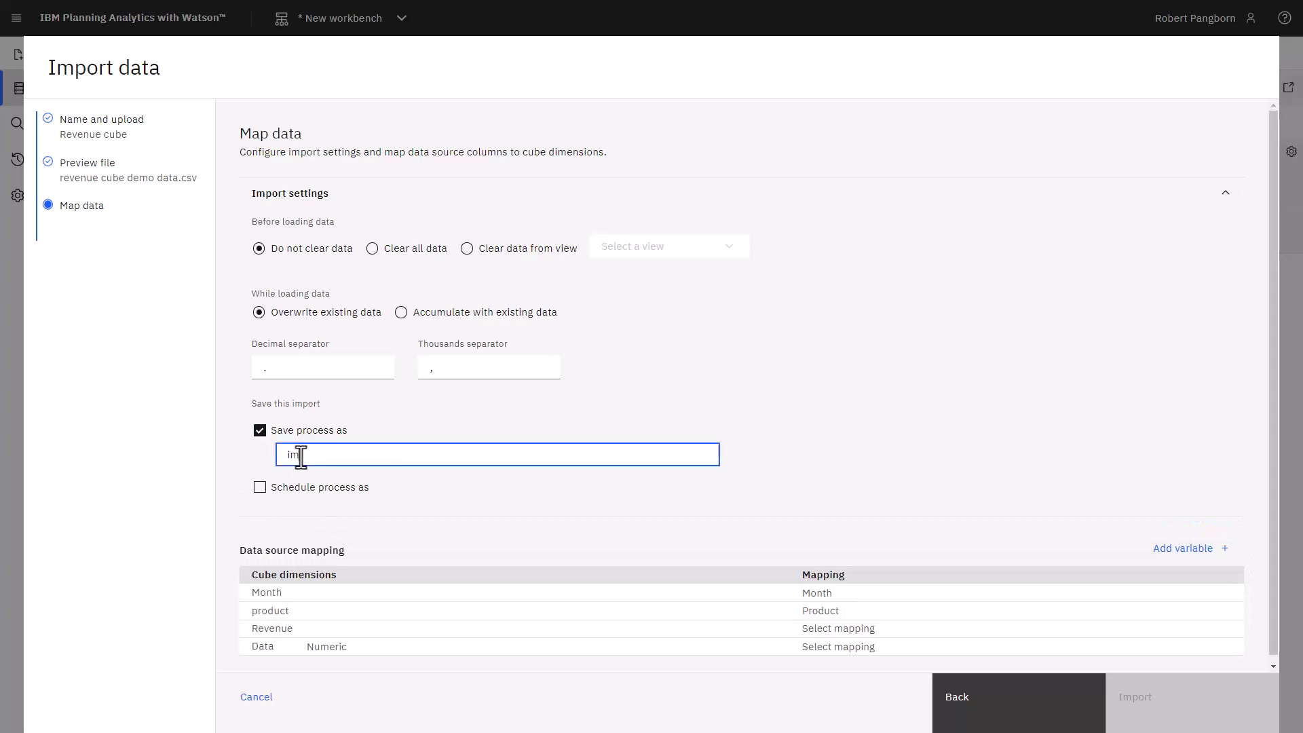
text(port revenue cube)
scroll(471, 672, down, 1)
click(471, 672)
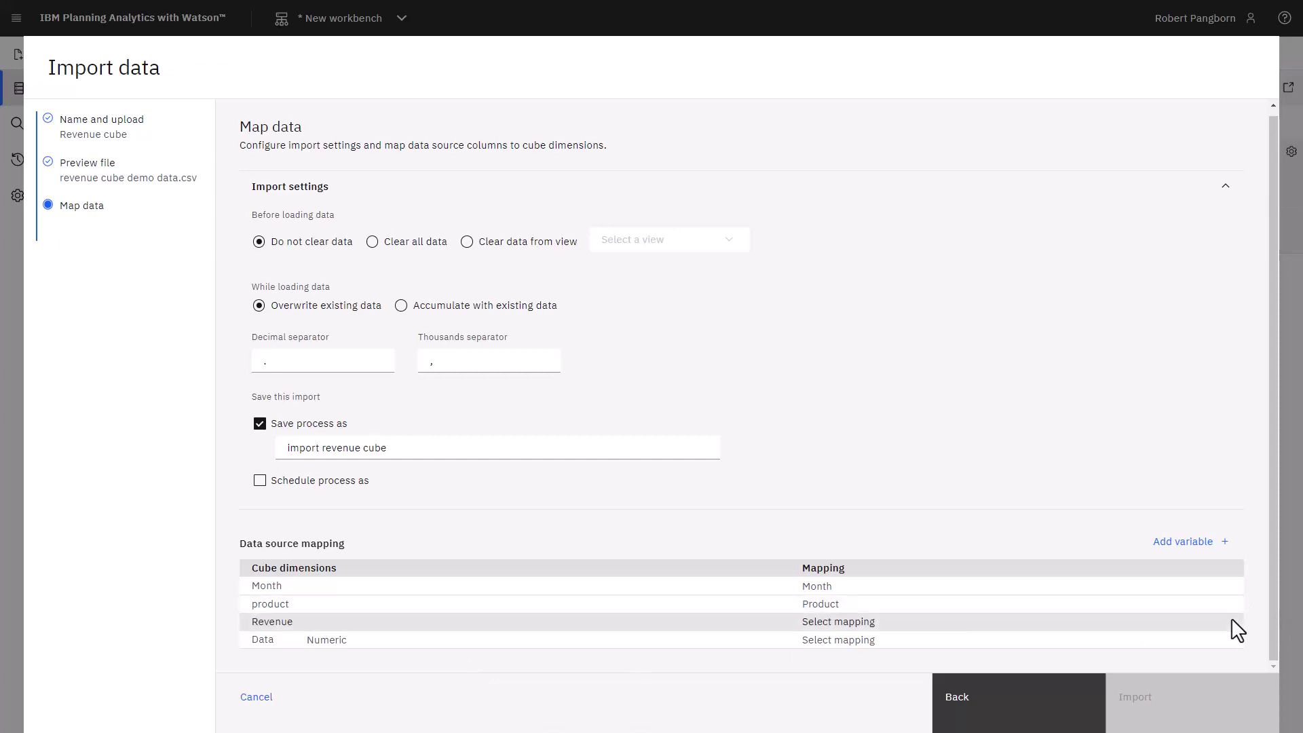
Step: Map Revenue to the Measure column and Data to Value, then run the import
click(1195, 626)
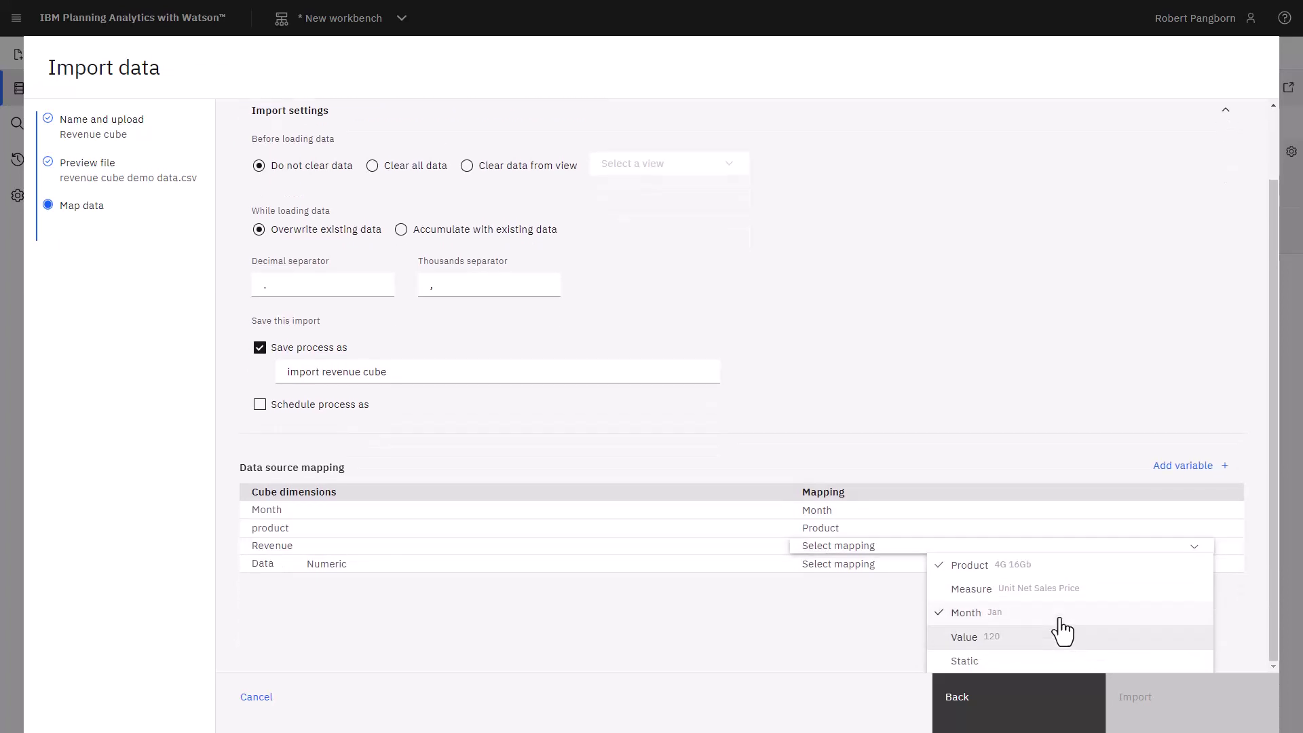
click(1067, 590)
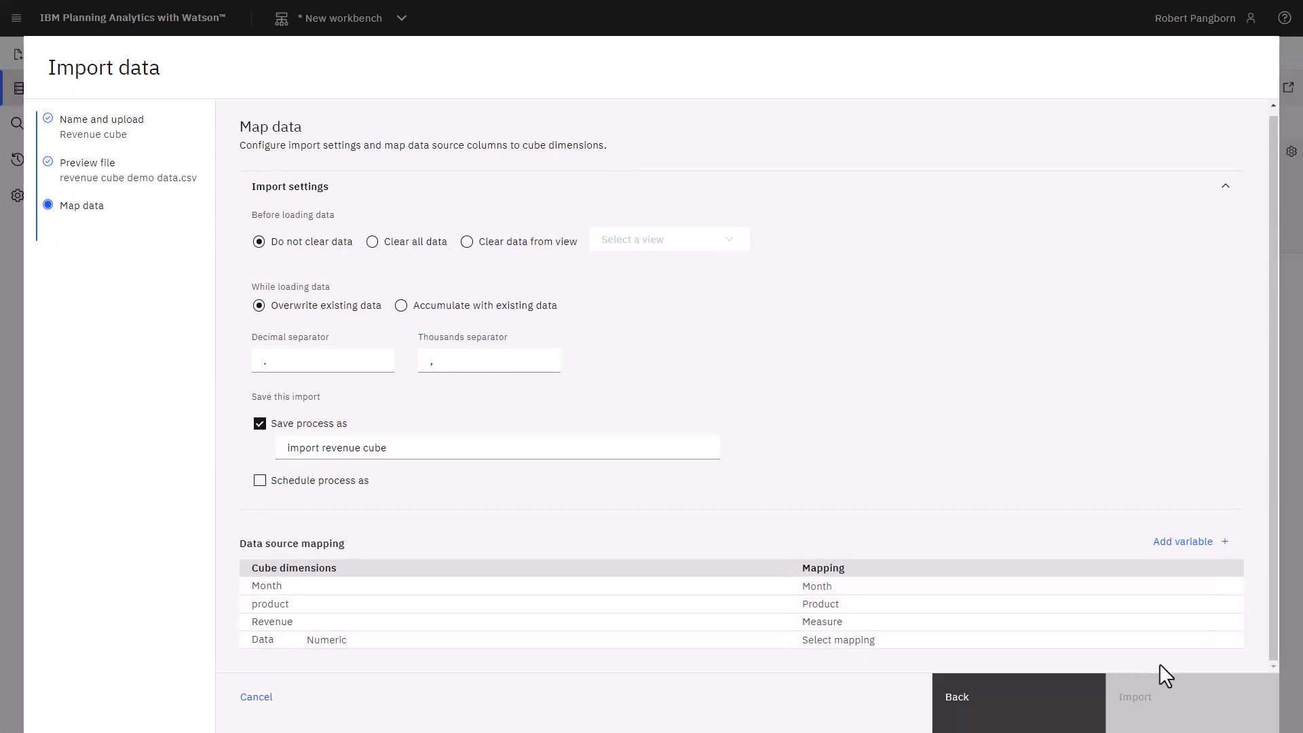
click(1200, 641)
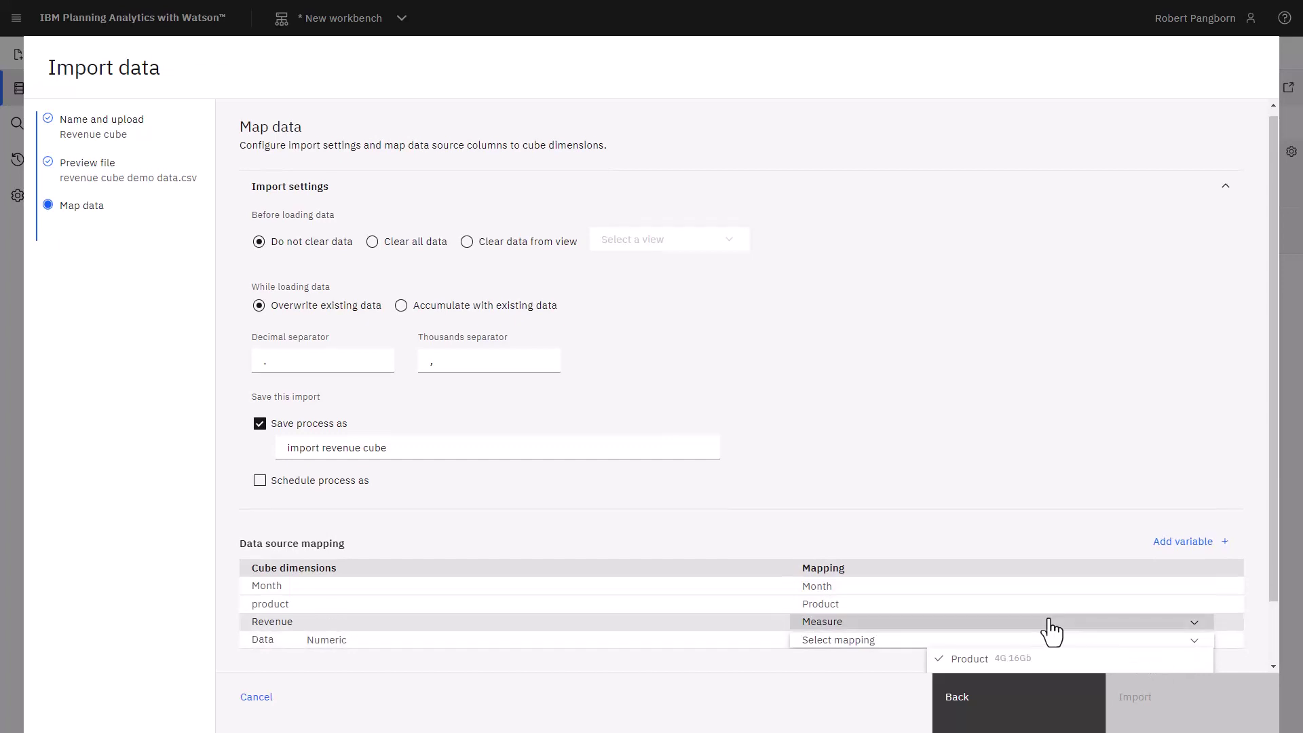
scroll(1051, 629, down, 2)
click(971, 665)
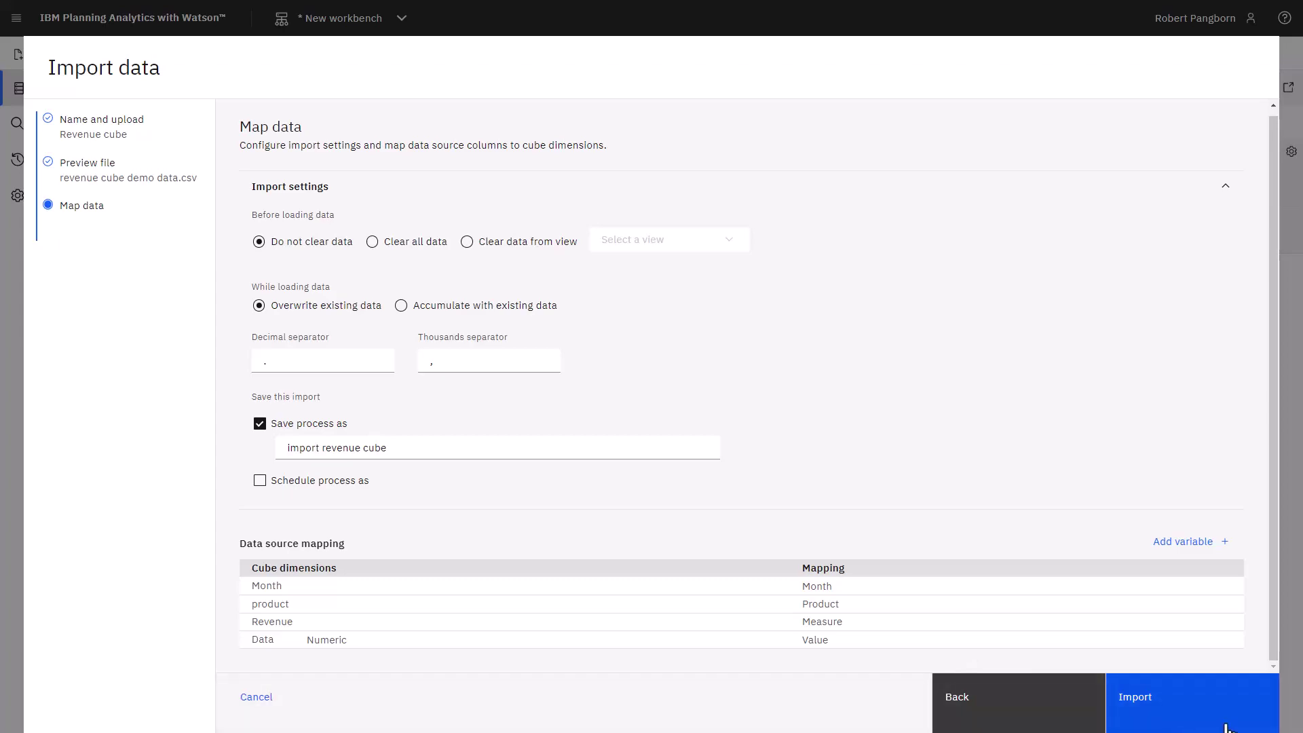
click(1131, 722)
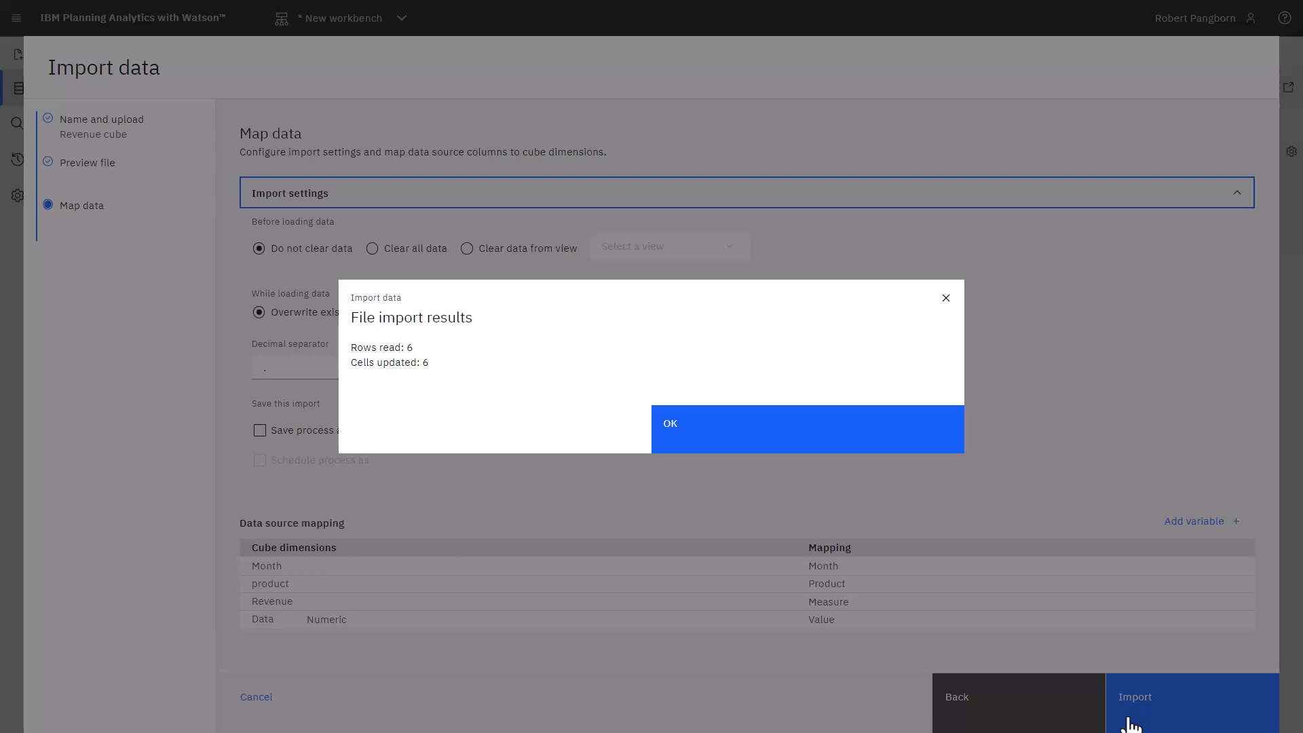
Step: Dismiss the import results to see 491,790 Gross Revenue for 4G Smart Phones
click(683, 432)
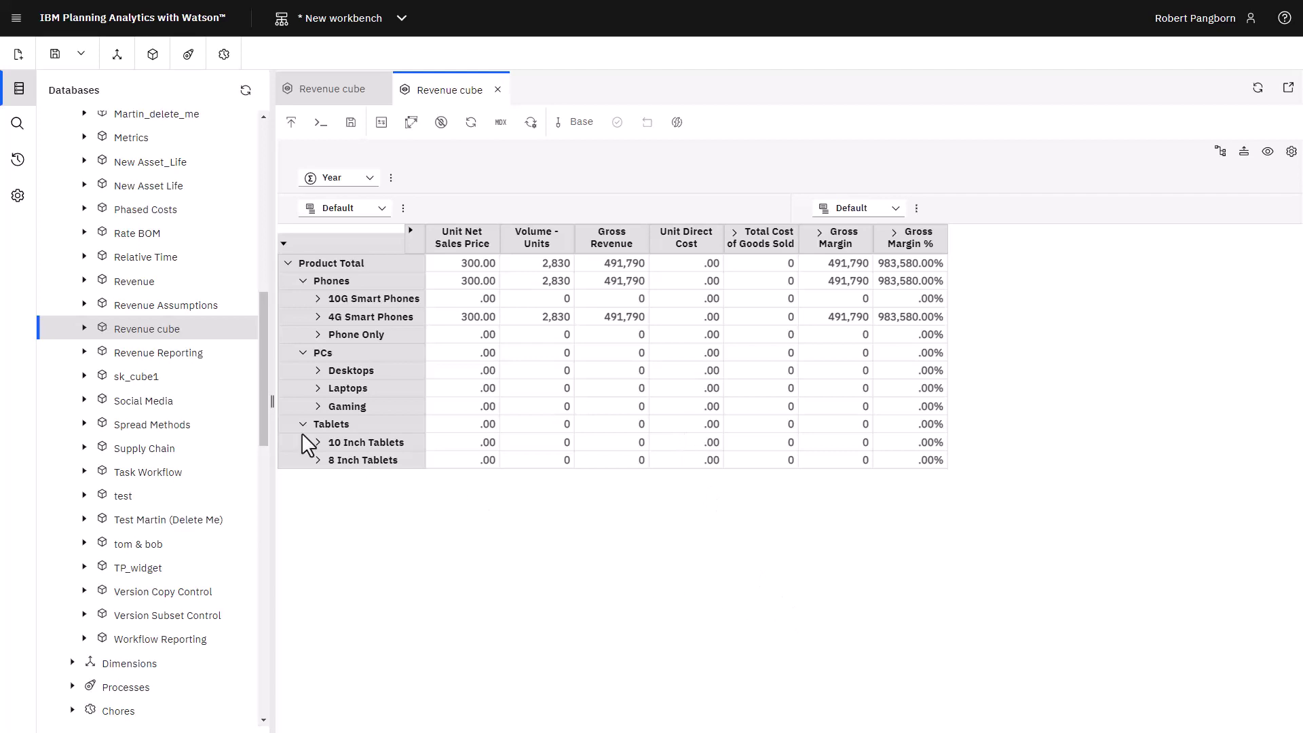
click(239, 331)
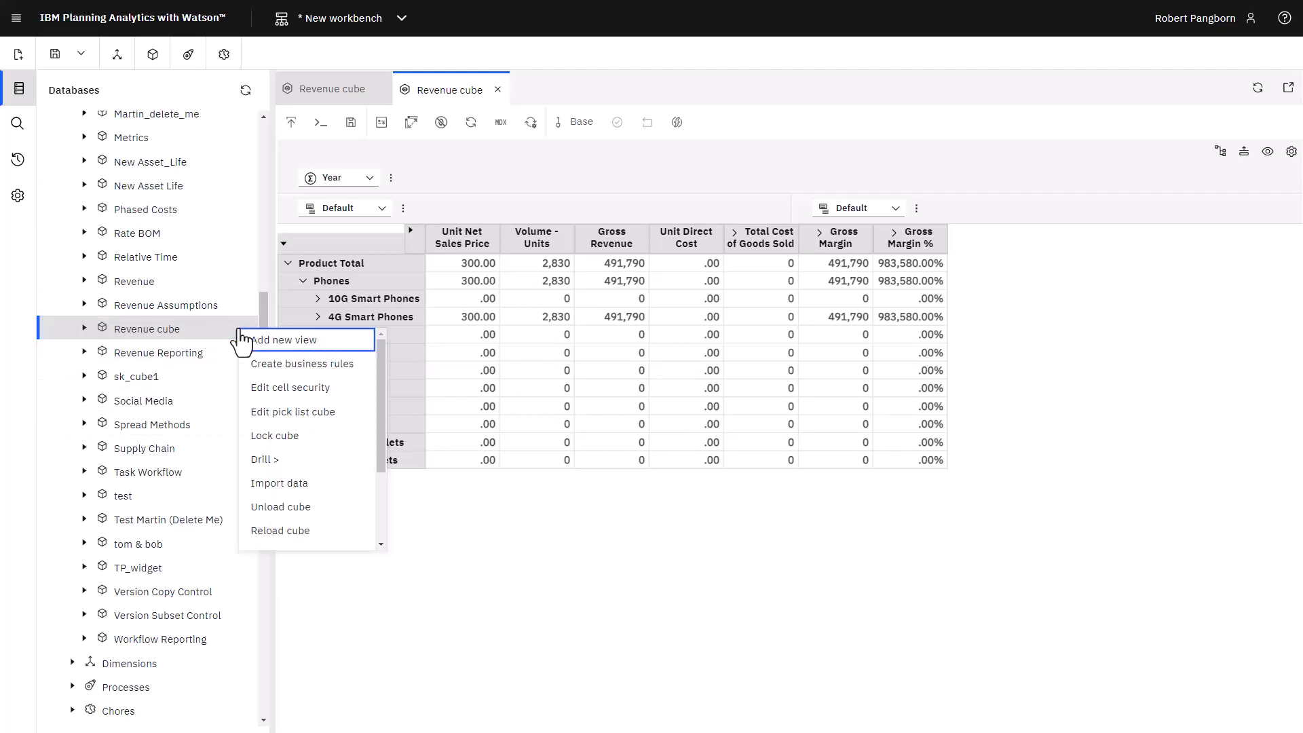